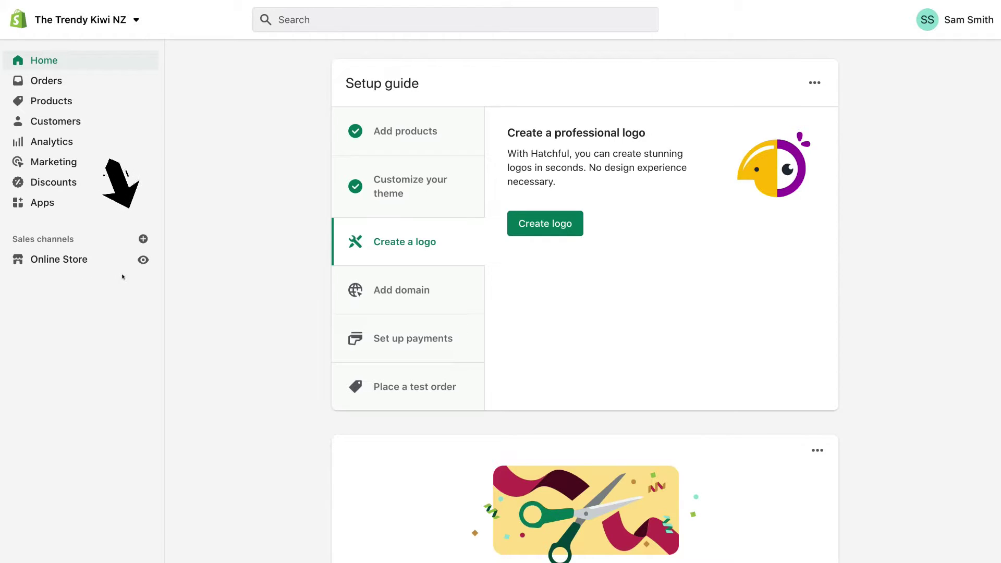
# - Add Facebook from the sales channel list and approve its access to the store
pyautogui.click(150, 239)
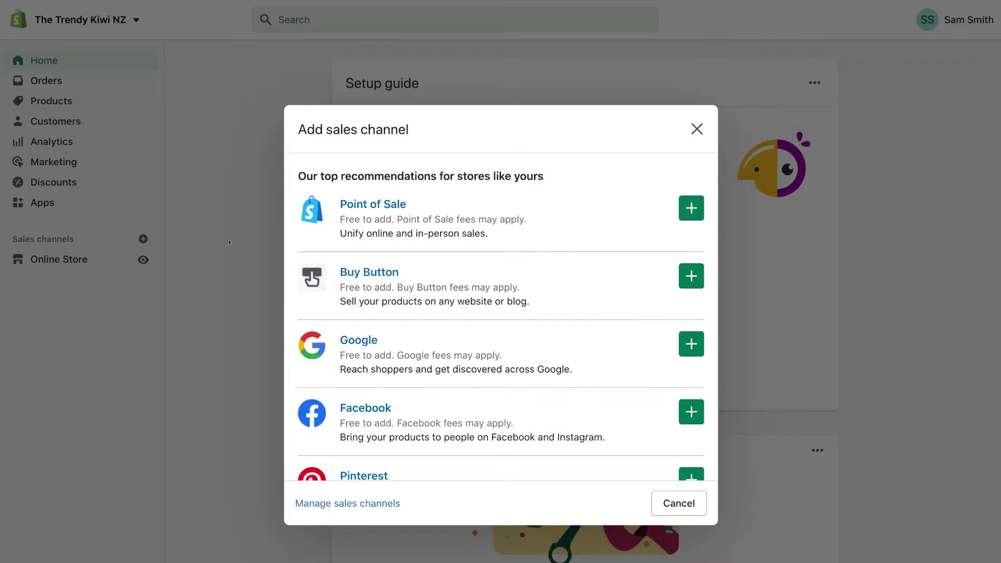
pyautogui.scroll(-3, 411, 334)
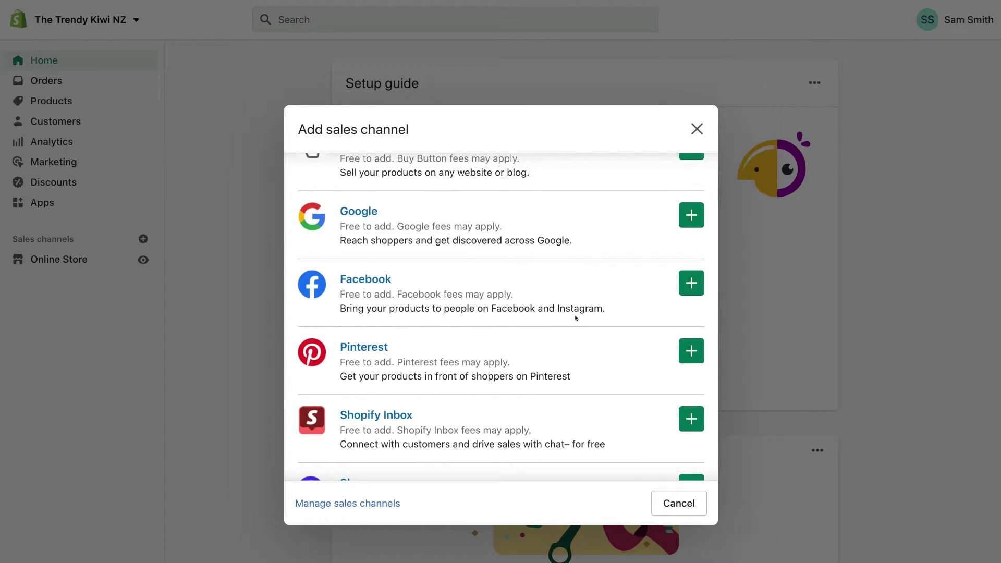
pyautogui.click(691, 283)
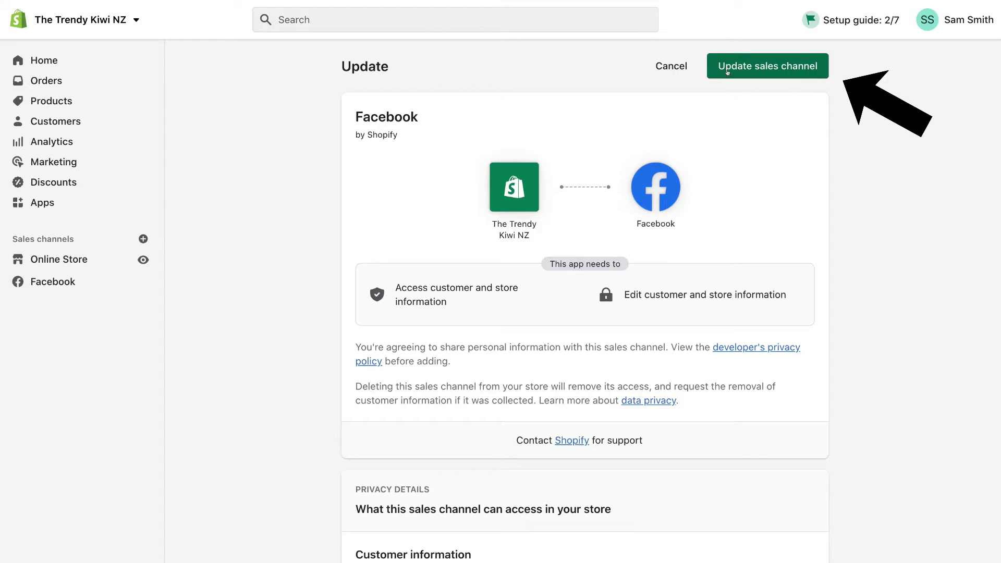
pyautogui.click(795, 68)
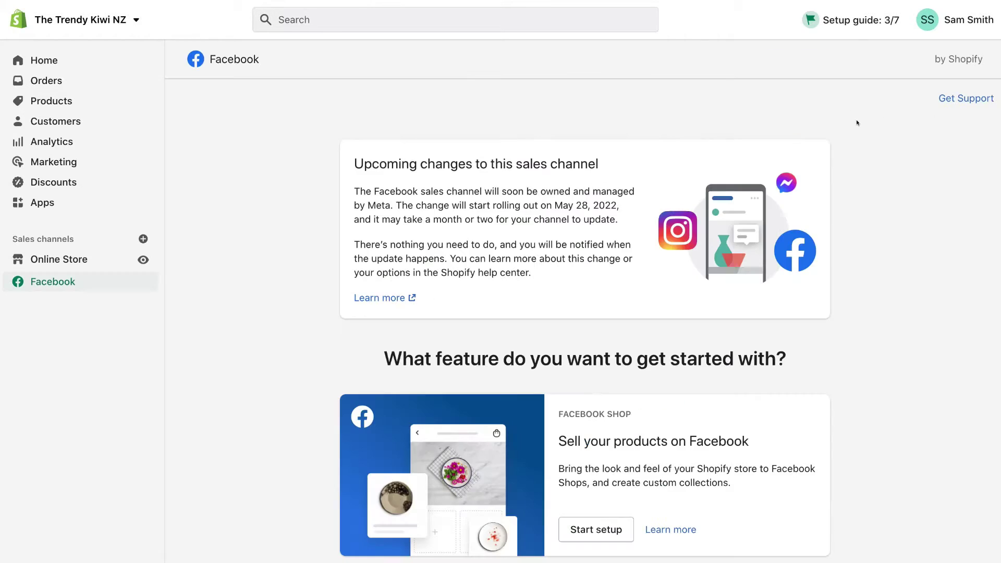
pyautogui.scroll(-5, 907, 177)
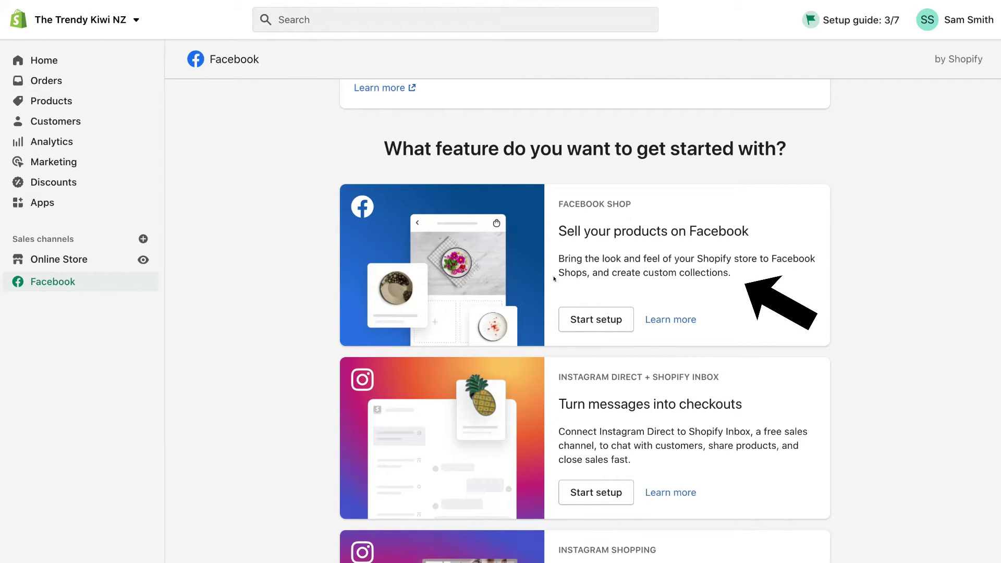
# - Start the Facebook Shop setup and connect the signed-in Facebook account with the requested permissions
pyautogui.click(609, 322)
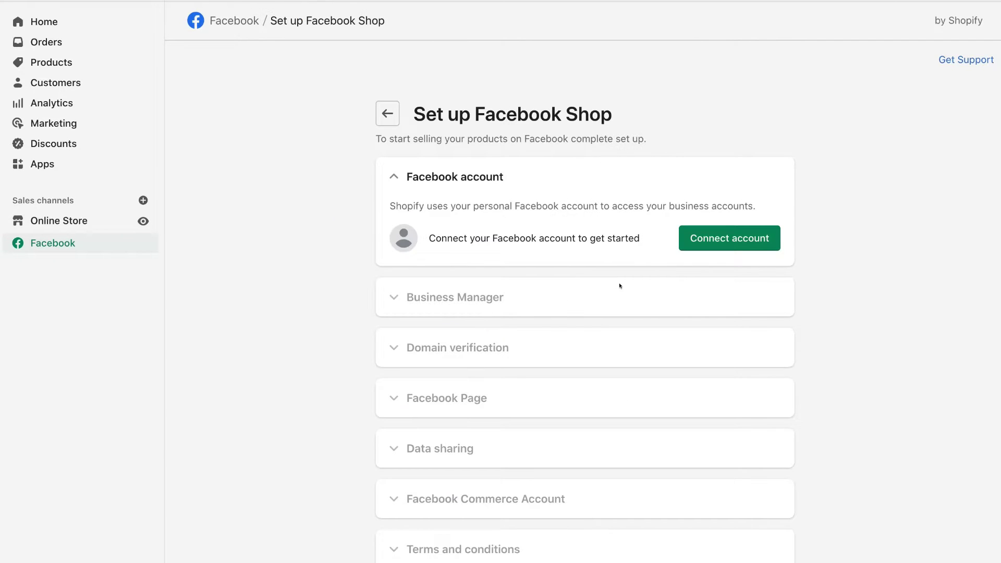
pyautogui.click(727, 239)
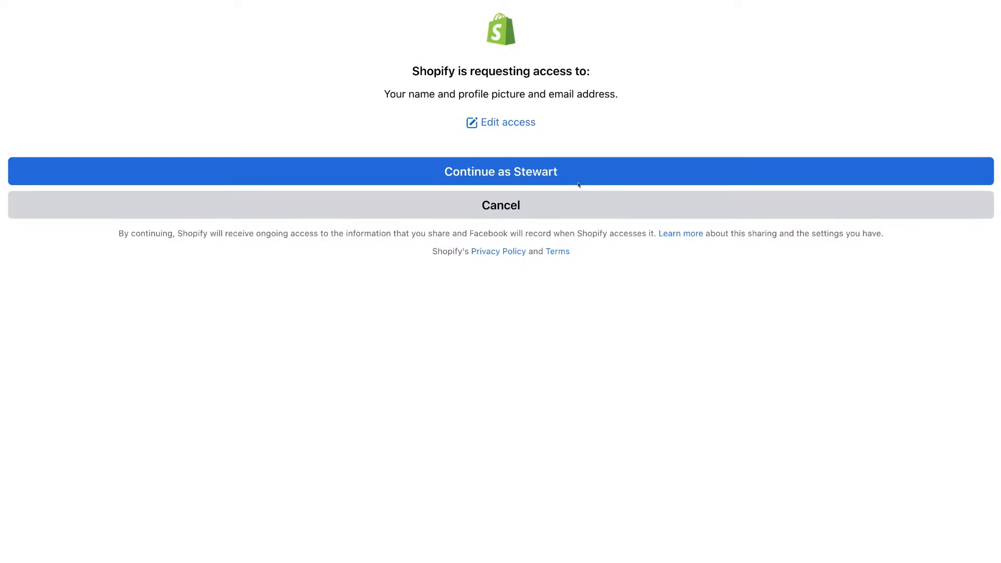
pyautogui.click(602, 168)
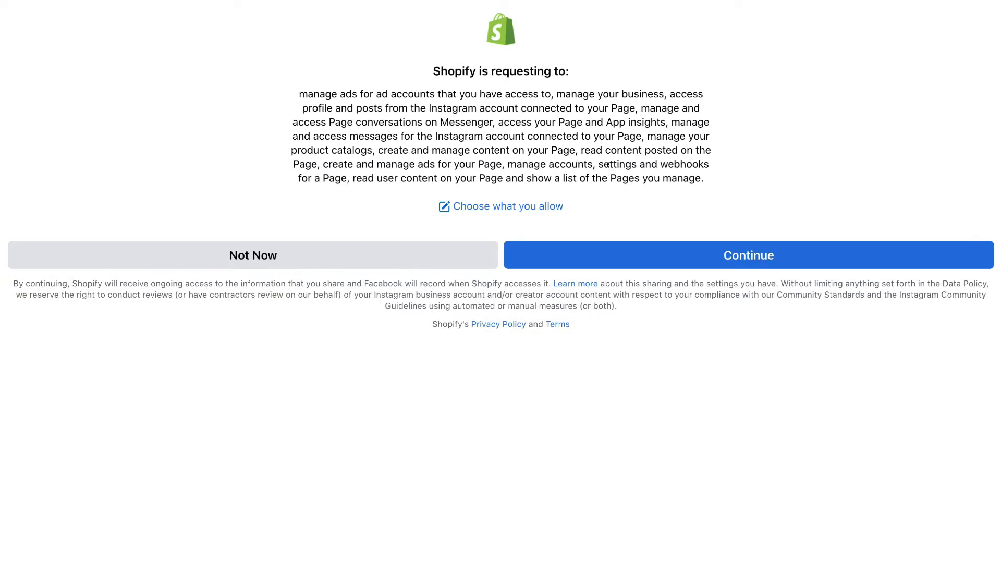
pyautogui.click(672, 253)
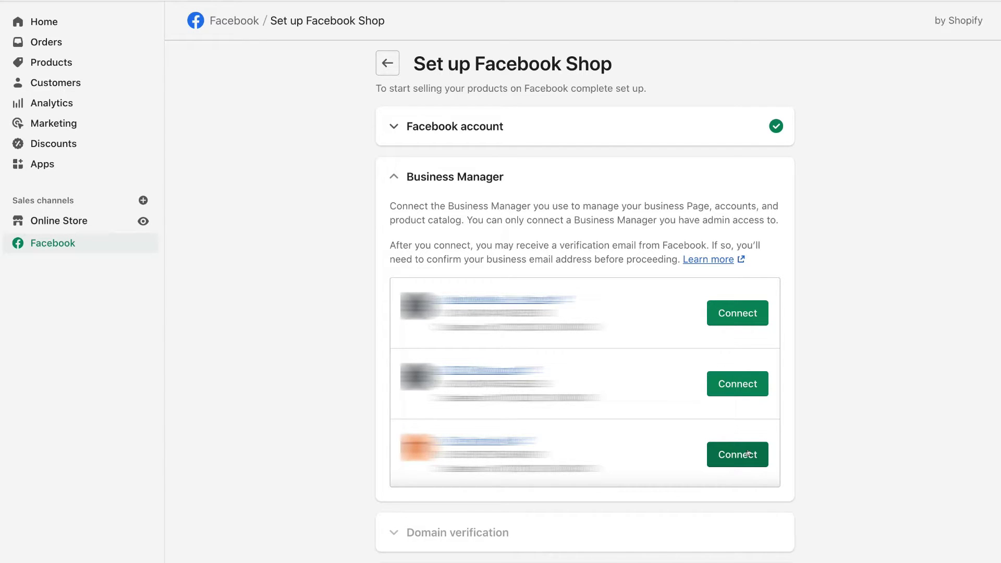
# - Connect the third Business Manager and verify the primary domain the-trendy-kiwi-nz.myshopify.com
pyautogui.click(739, 457)
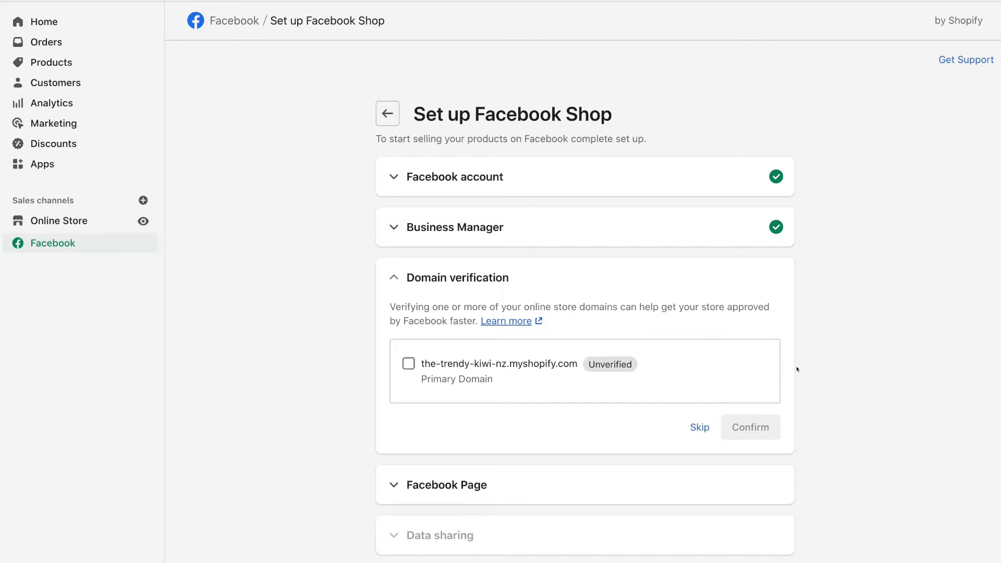
pyautogui.click(402, 363)
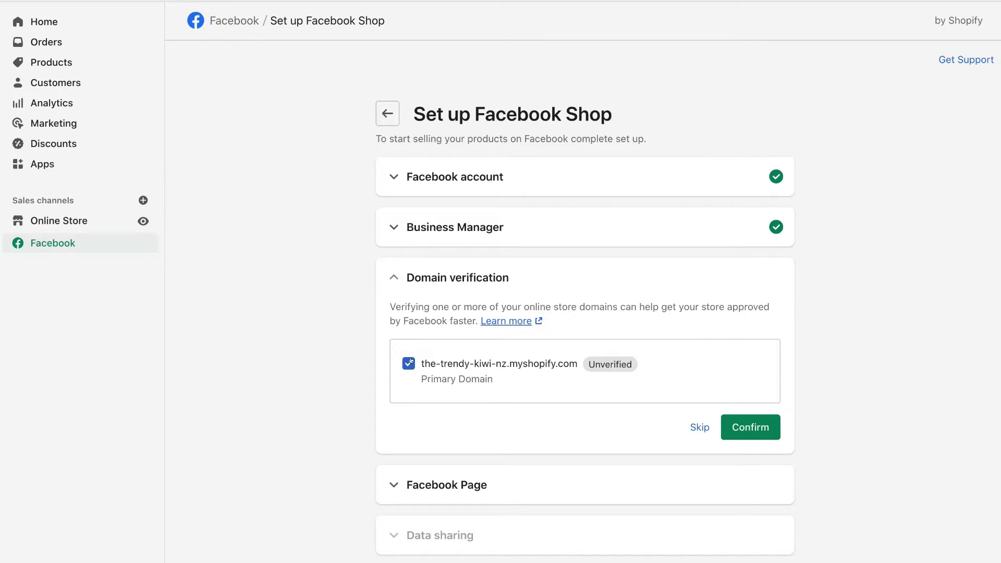
pyautogui.click(752, 429)
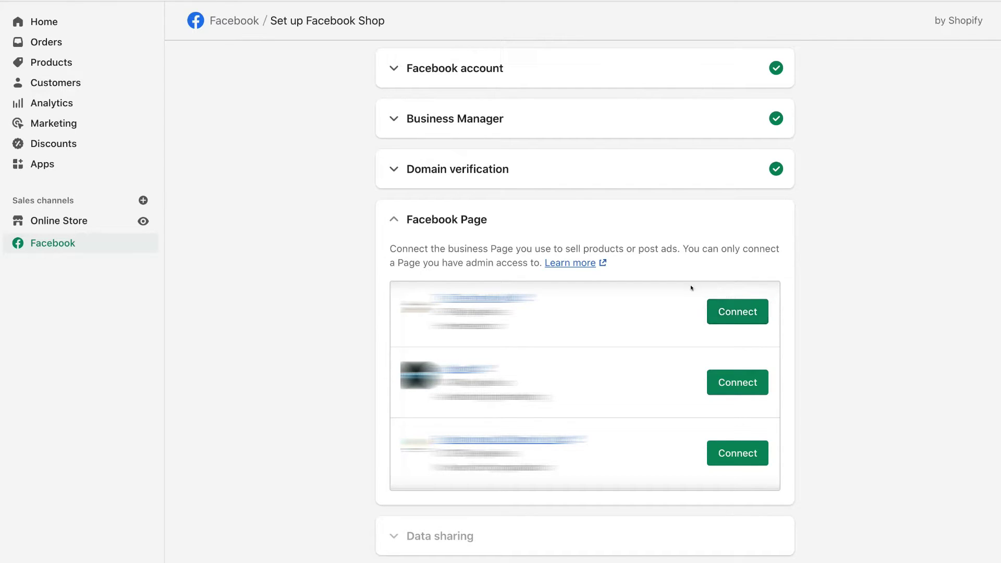
# - Connect the first Facebook Page in the list
pyautogui.click(741, 315)
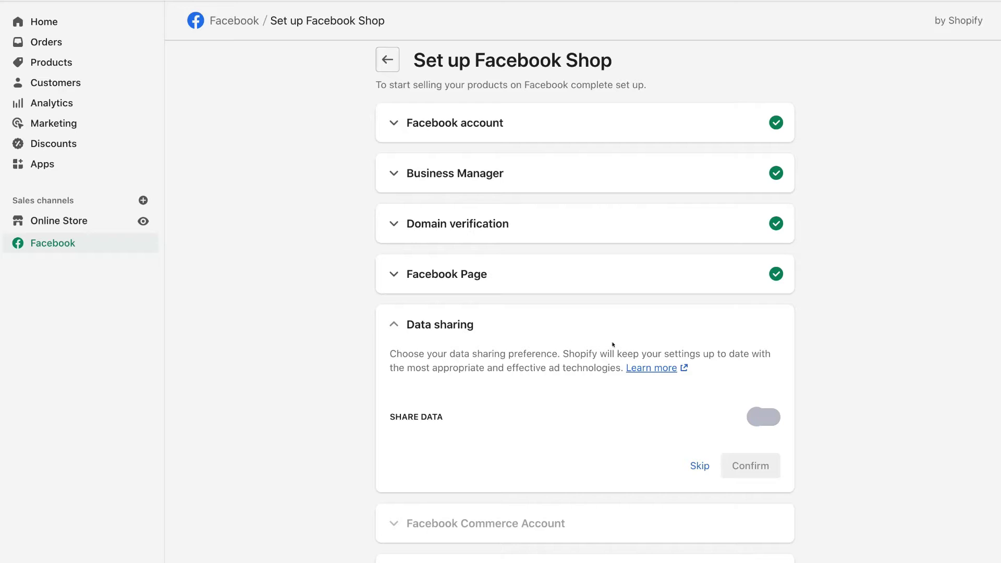
# - Turn on Share Data and connect The Trendy Kiwi pixel
pyautogui.click(769, 418)
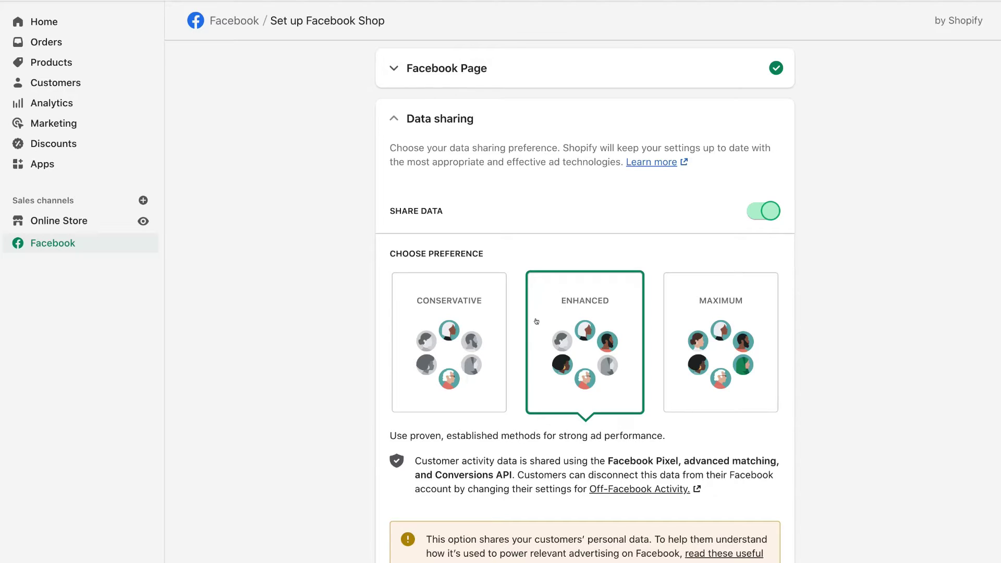
pyautogui.scroll(-7, 602, 323)
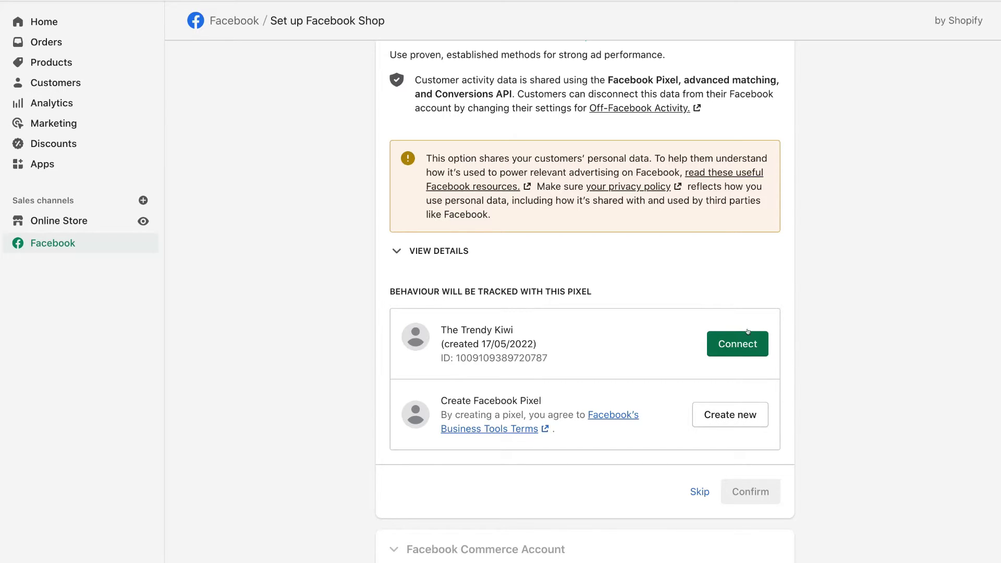
pyautogui.click(738, 348)
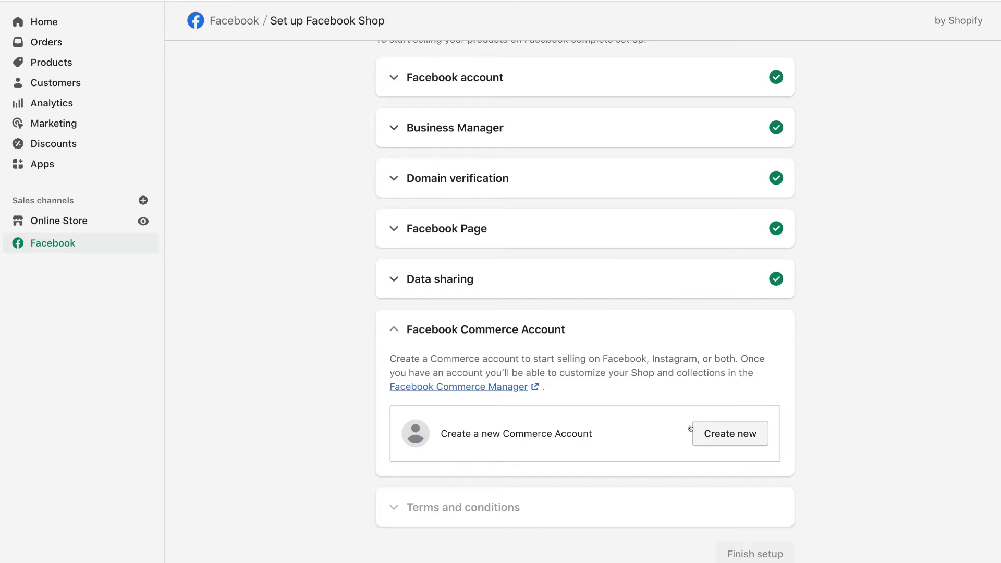
# - Create a new Facebook Commerce Account and review its account and catalog details
pyautogui.click(739, 429)
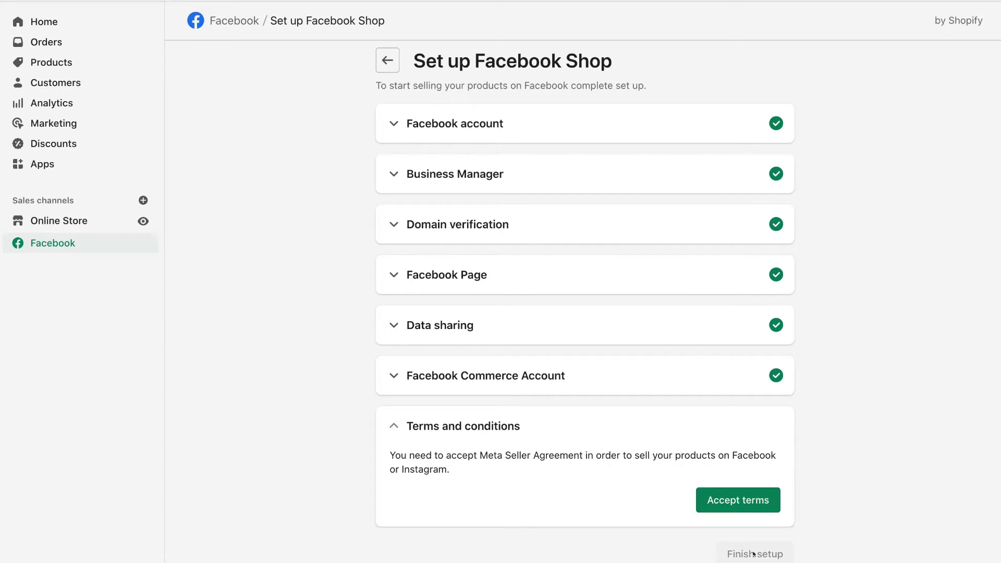
pyautogui.click(389, 377)
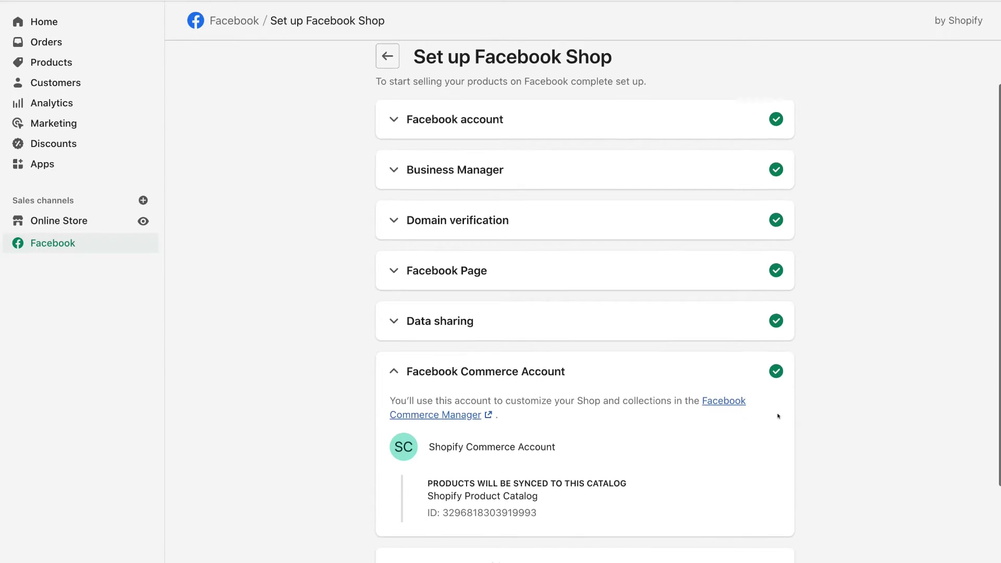
pyautogui.scroll(-3, 776, 414)
# - Accept the Seller Agreement terms and finish the Facebook Shop setup
pyautogui.click(744, 496)
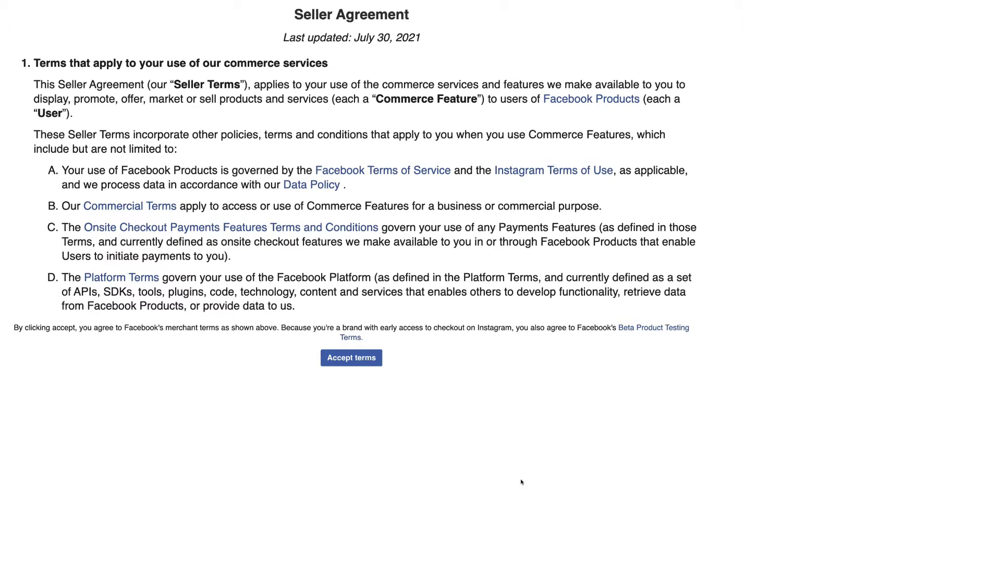
pyautogui.click(341, 358)
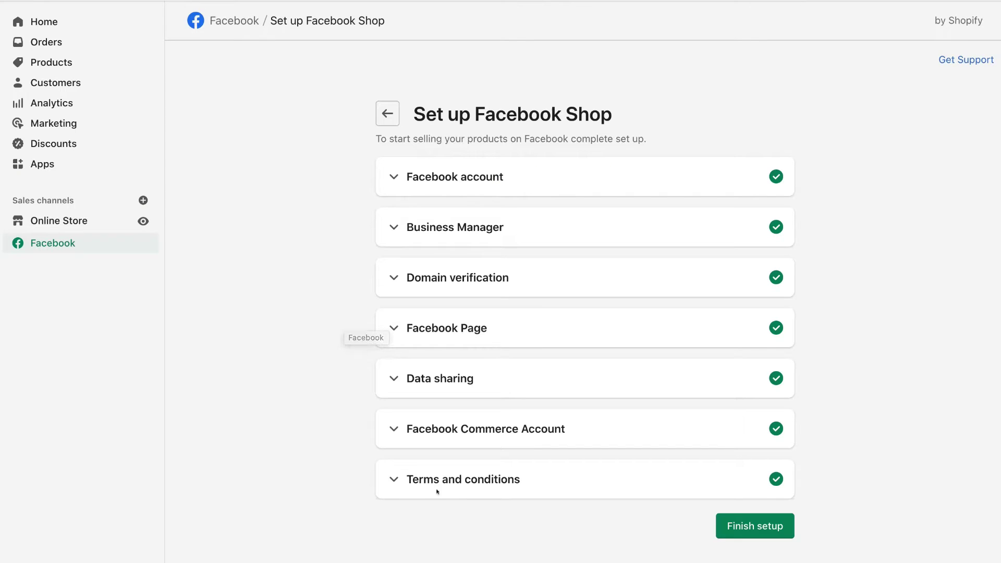
pyautogui.click(753, 530)
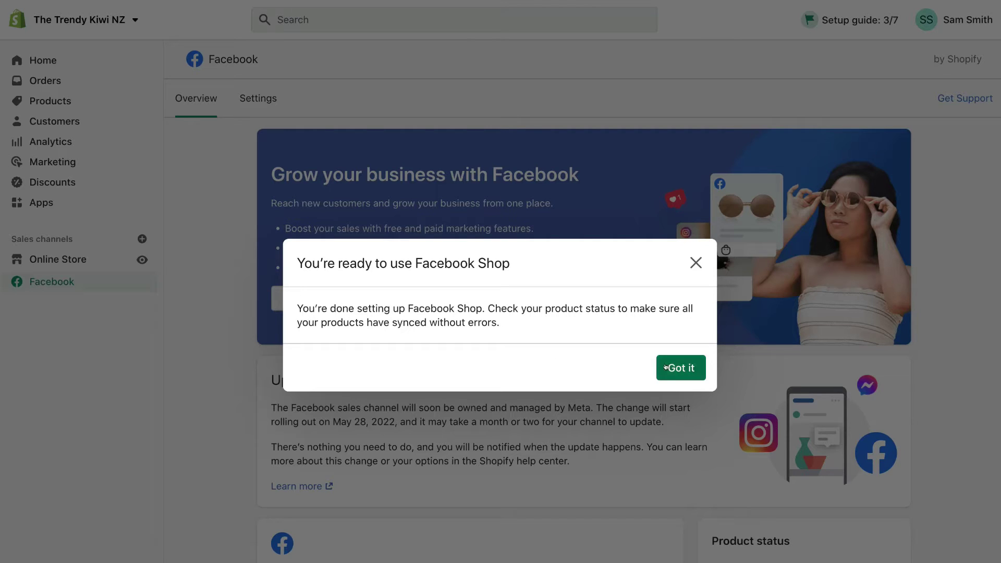
# - Dismiss the setup-complete message and expand the Connected Product Catalog details
pyautogui.click(680, 367)
pyautogui.scroll(-5, 679, 365)
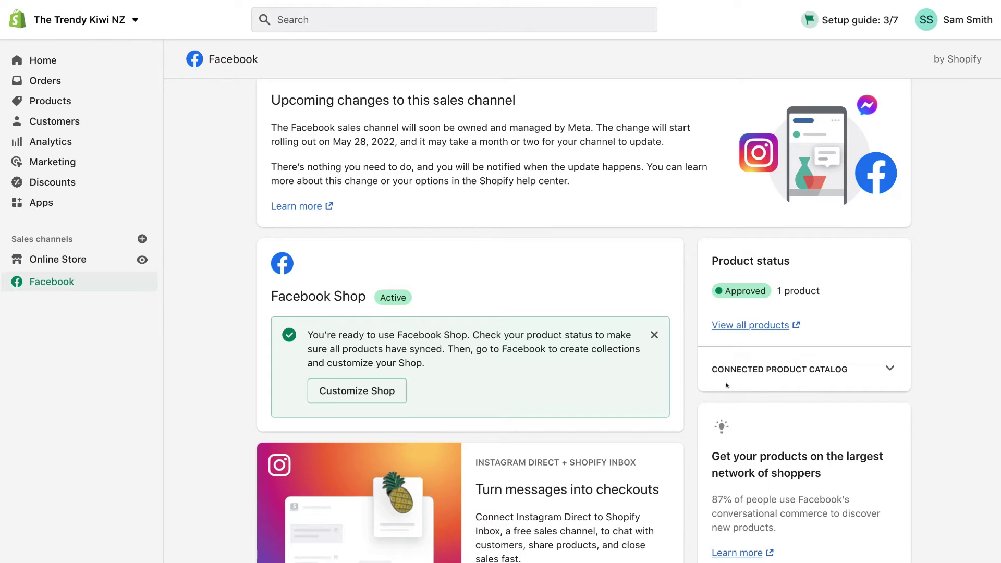
pyautogui.click(881, 369)
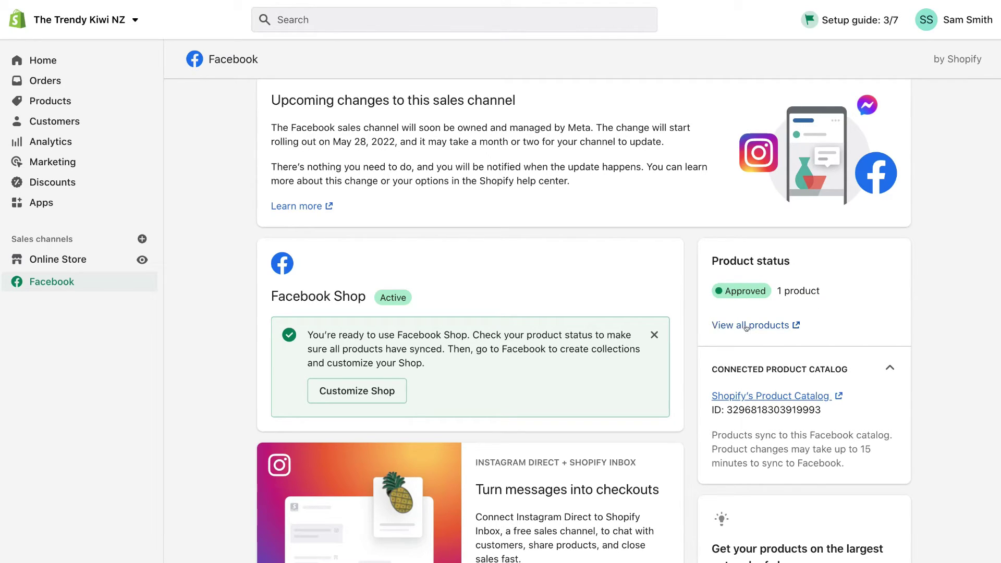
# - Check the Levitating Planter among products synced to Facebook, then return to the channel overview
pyautogui.click(764, 327)
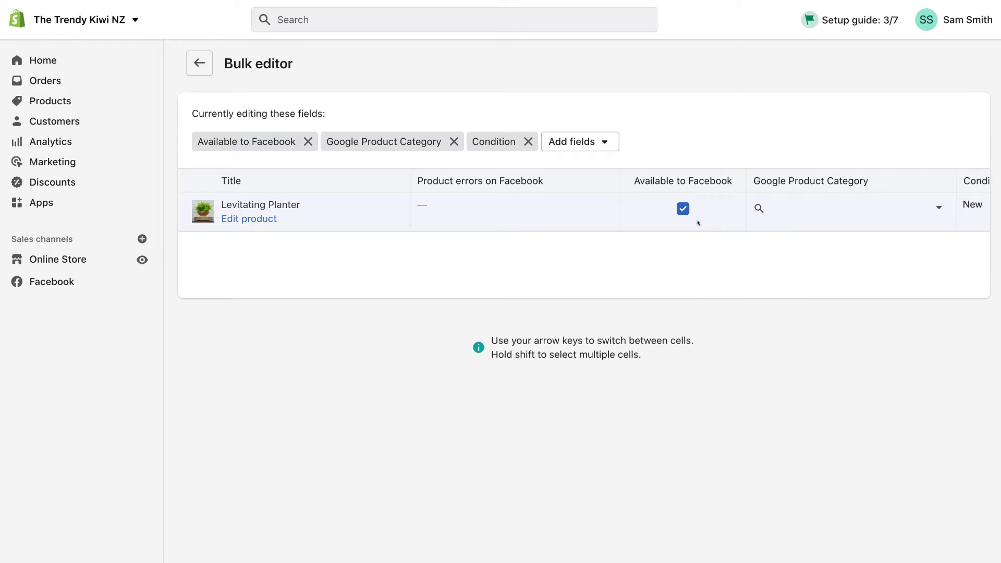
pyautogui.click(108, 282)
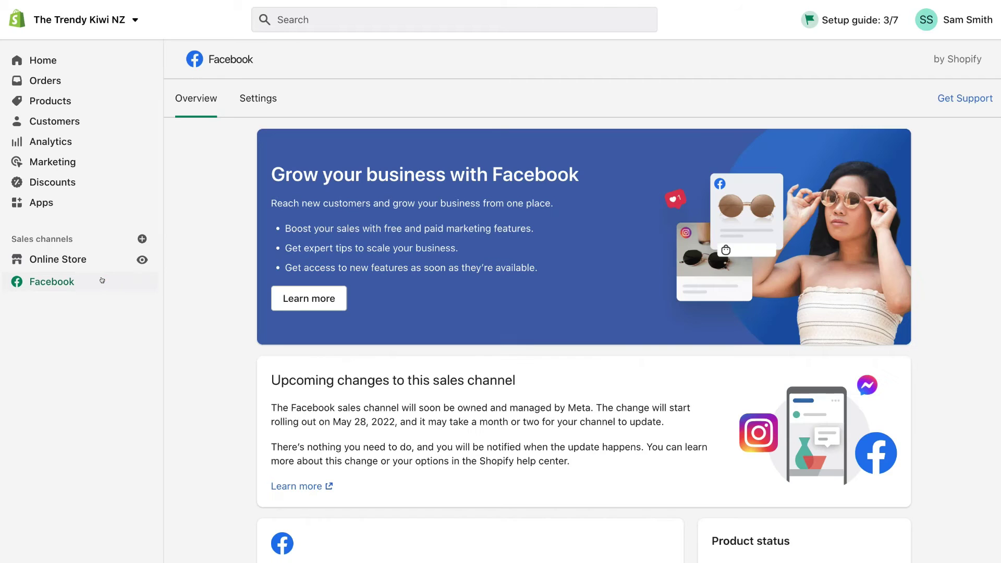
pyautogui.scroll(-6, 368, 304)
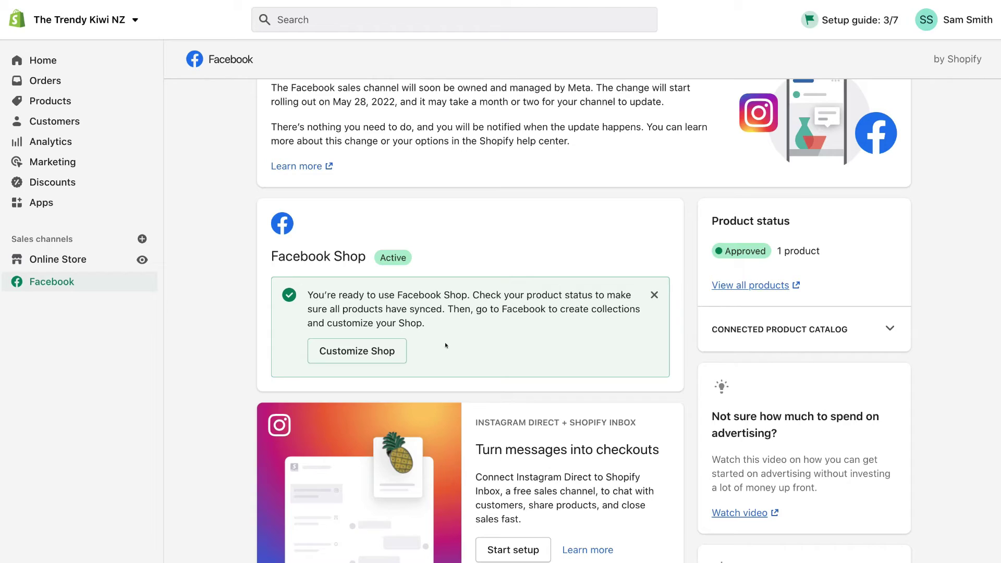
# - Go from Customize Shop to Commerce Manager and edit The Trendy Kiwi shop
pyautogui.click(358, 352)
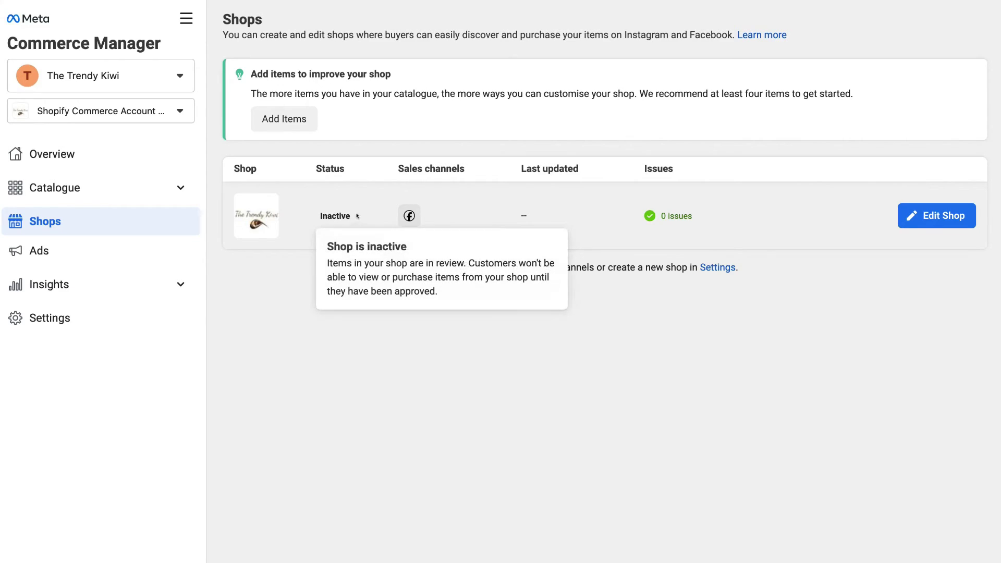
pyautogui.moveTo(337, 216)
pyautogui.click(931, 216)
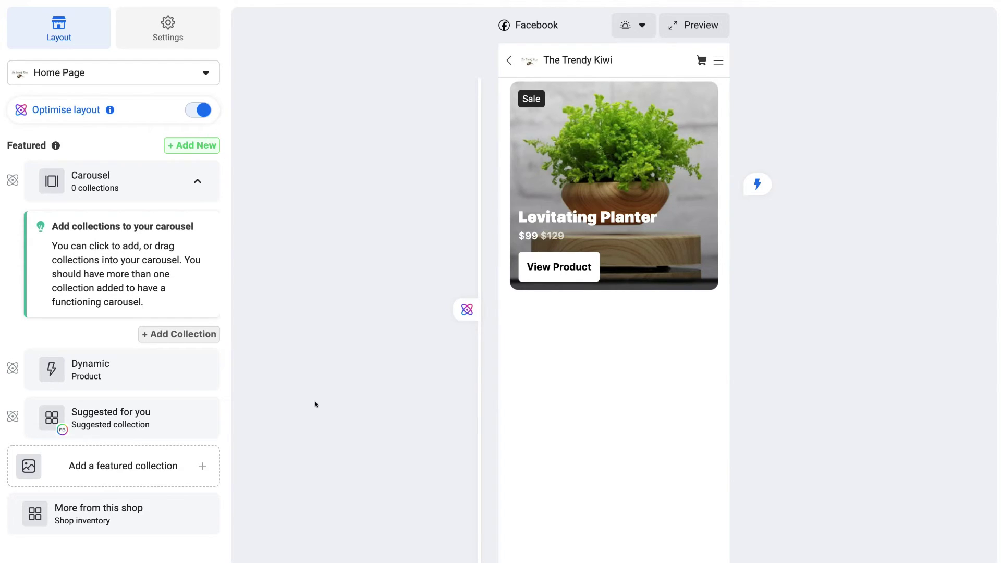